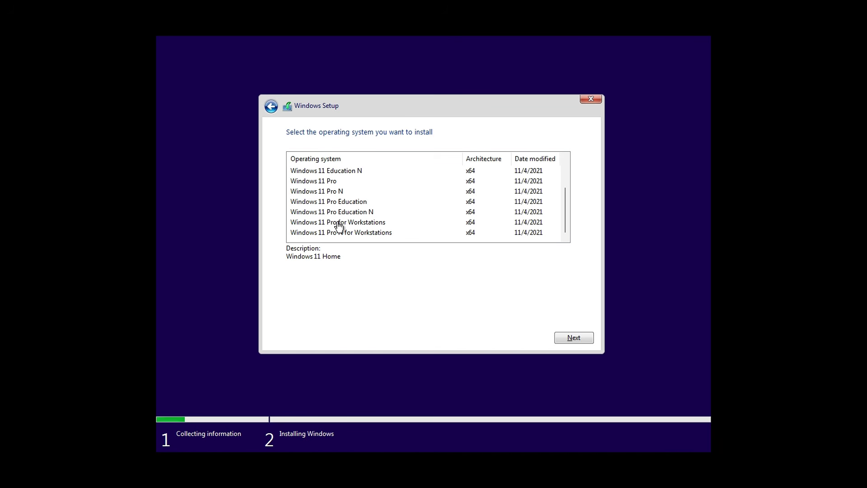
Step: Choose Windows 11 Pro for Workstations as the operating system to install and continue setup
{"action": "left_click", "coordinate": [348, 224]}
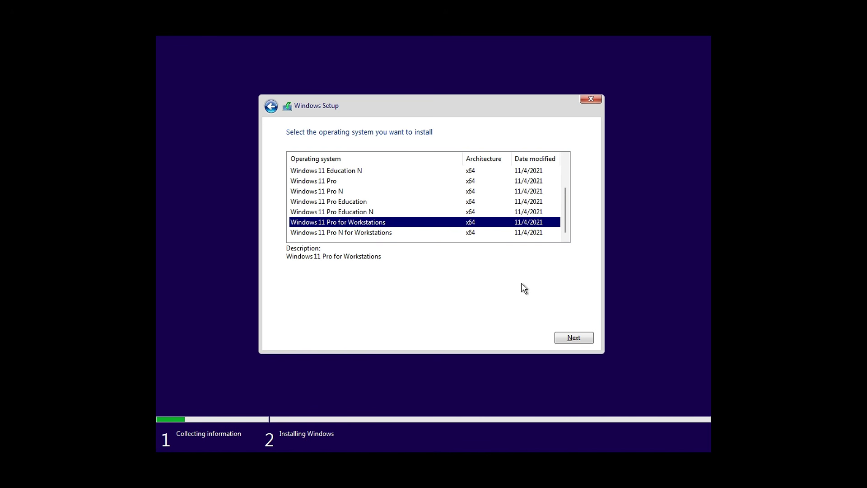
{"action": "left_click", "coordinate": [565, 337]}
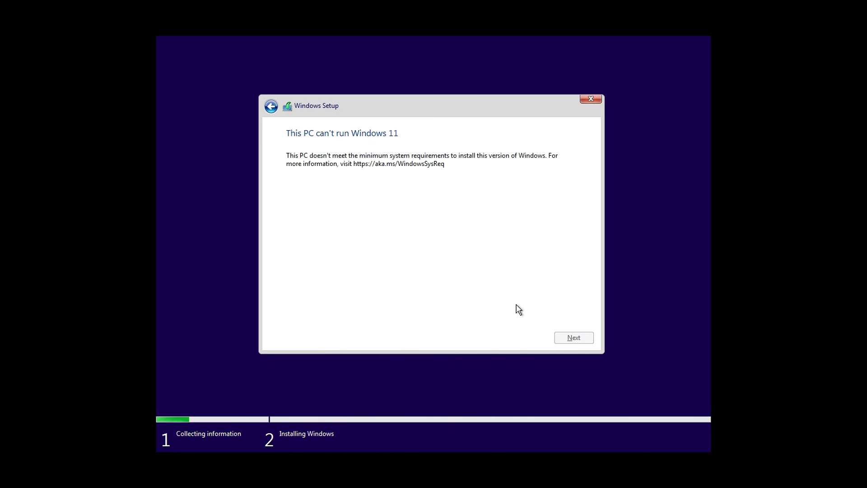
Step: Open a command prompt over Windows Setup and launch Registry Editor with regedit
{"action": "key", "text": "shift+F10"}
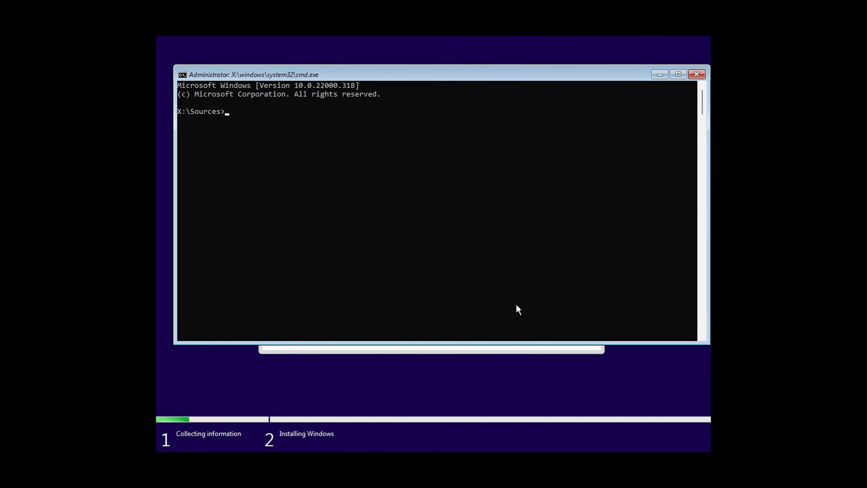
{"action": "type", "text": "regedit"}
{"action": "key", "text": "Return"}
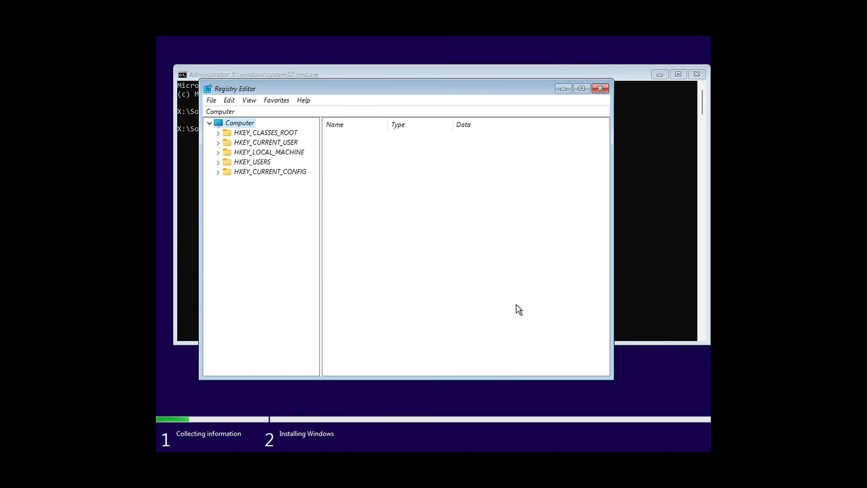
Step: Create a new key named LabConfig under HKEY_LOCAL_MACHINE\SYSTEM\Setup
{"action": "left_click", "coordinate": [219, 153]}
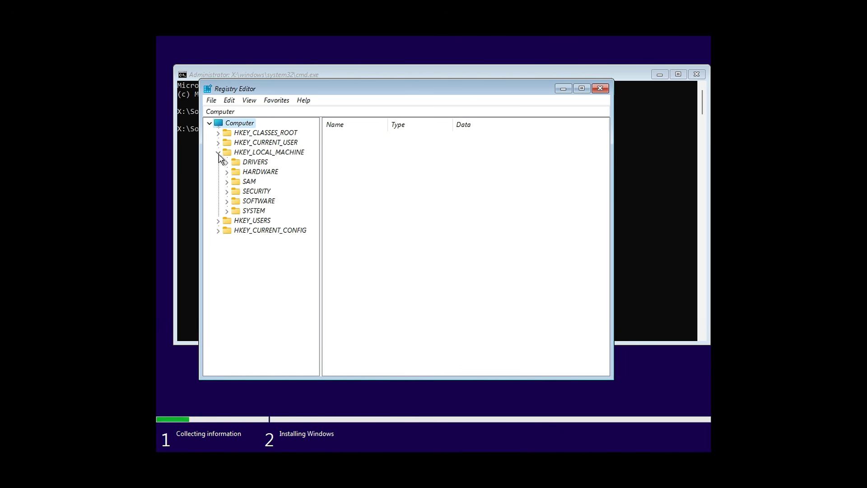
{"action": "left_click", "coordinate": [227, 211]}
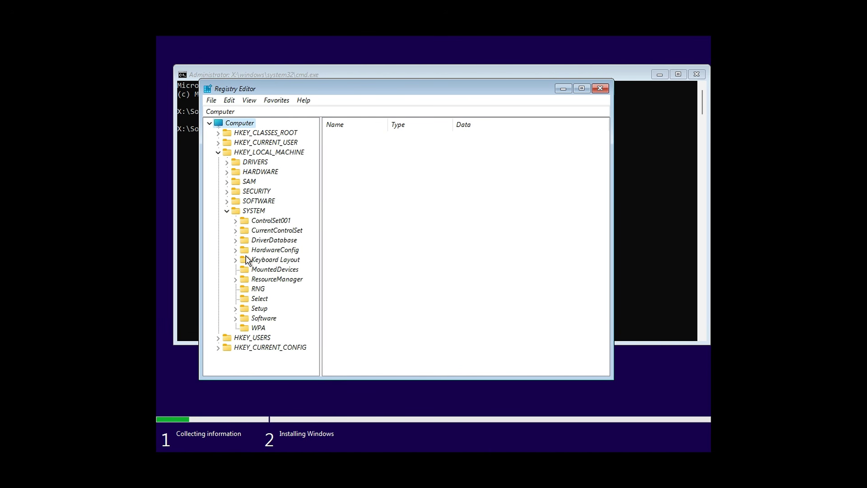
{"action": "right_click", "coordinate": [259, 309]}
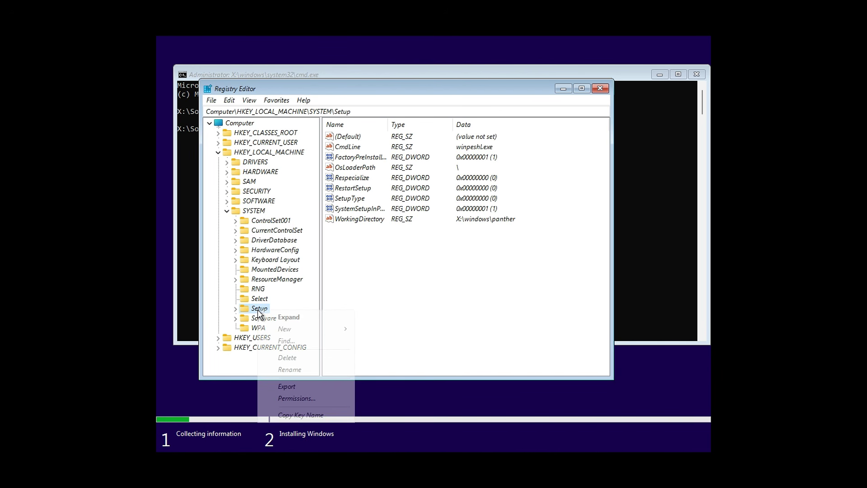
{"action": "mouse_move", "coordinate": [276, 328]}
{"action": "left_click", "coordinate": [385, 328]}
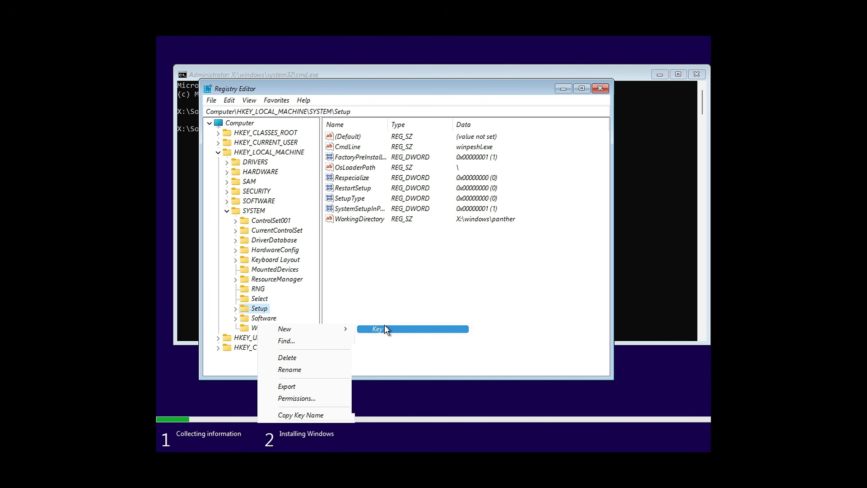
{"action": "key", "text": "BackSpace"}
{"action": "type", "text": "L"}
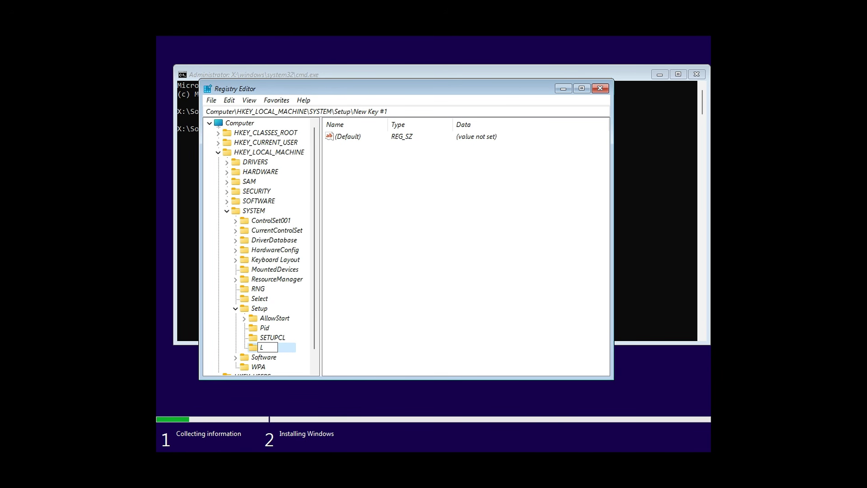
{"action": "type", "text": "abConfig"}
{"action": "key", "text": "Return"}
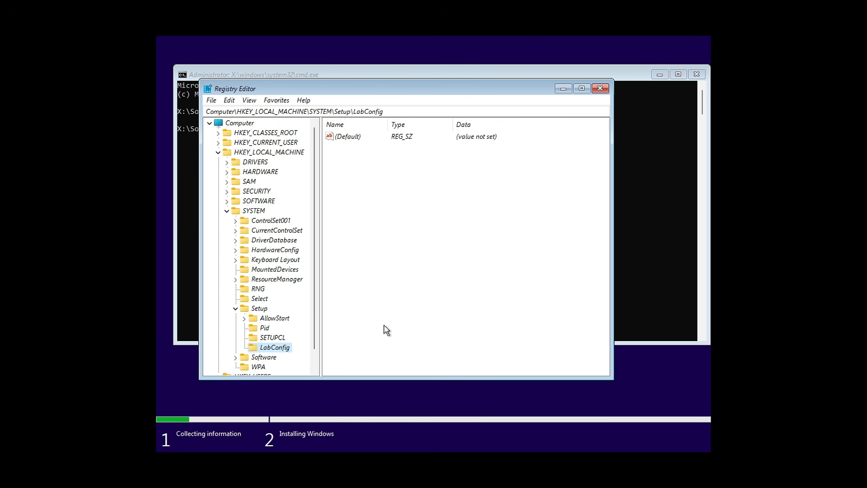
Step: Add a DWORD (32-bit) value named BypassTPMCheck to the LabConfig key and set its data to 1
{"action": "right_click", "coordinate": [394, 242]}
{"action": "mouse_move", "coordinate": [416, 248]}
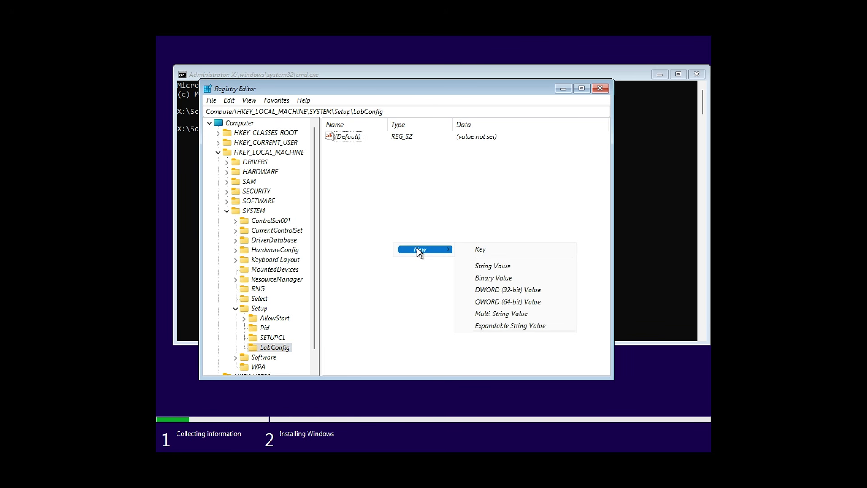
{"action": "left_click", "coordinate": [497, 288]}
{"action": "type", "text": "Byp"}
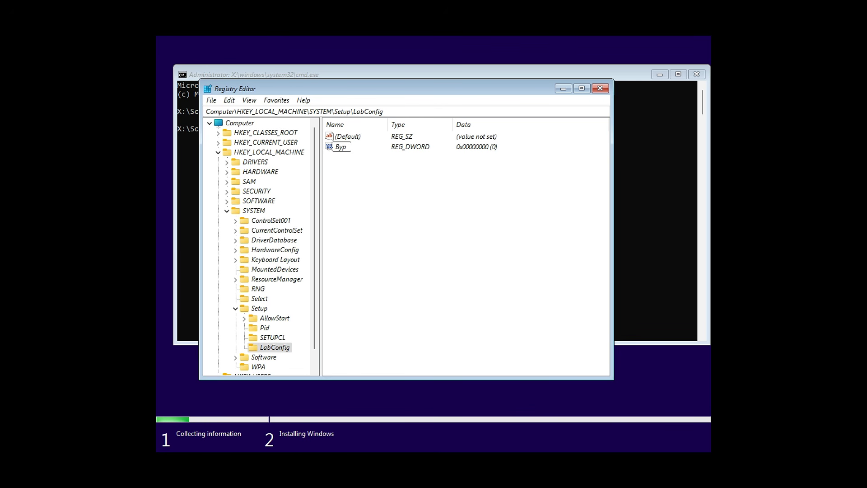
{"action": "type", "text": "assTPMCheck"}
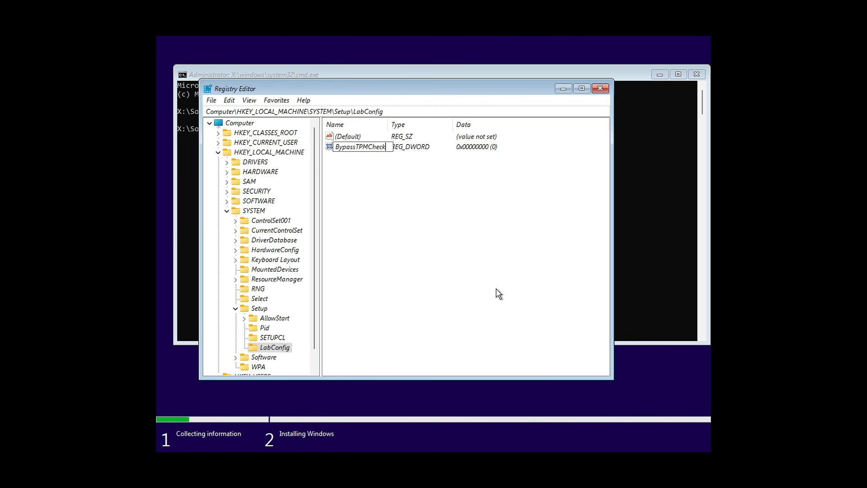
{"action": "key", "text": "Return"}
{"action": "key", "text": "Return"}
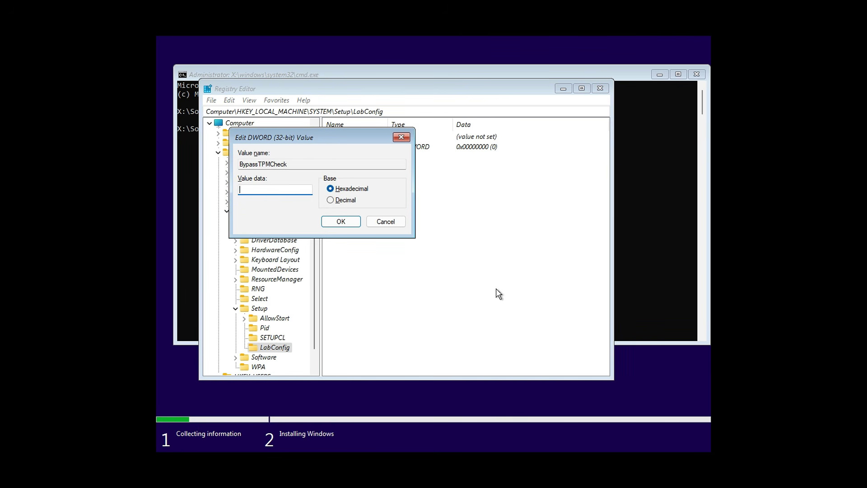
{"action": "type", "text": "1"}
{"action": "key", "text": "Return"}
Step: Add a DWORD (32-bit) value named BypassRAMCheck to the LabConfig key and set its data to 1
{"action": "right_click", "coordinate": [499, 294]}
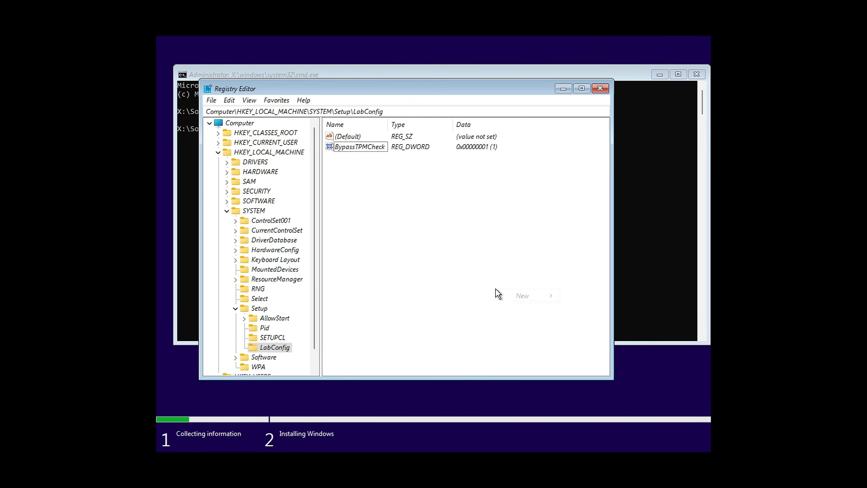
{"action": "mouse_move", "coordinate": [527, 298]}
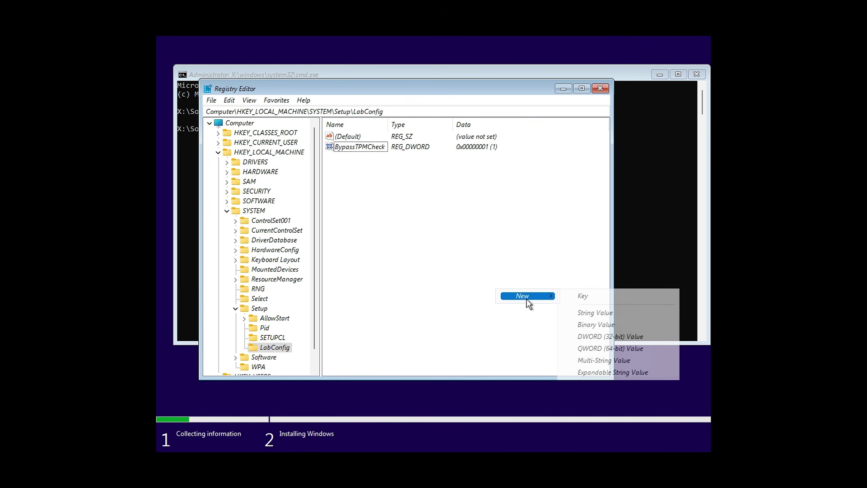
{"action": "left_click", "coordinate": [590, 338]}
{"action": "key", "text": "BackSpace"}
{"action": "type", "text": "Byp"}
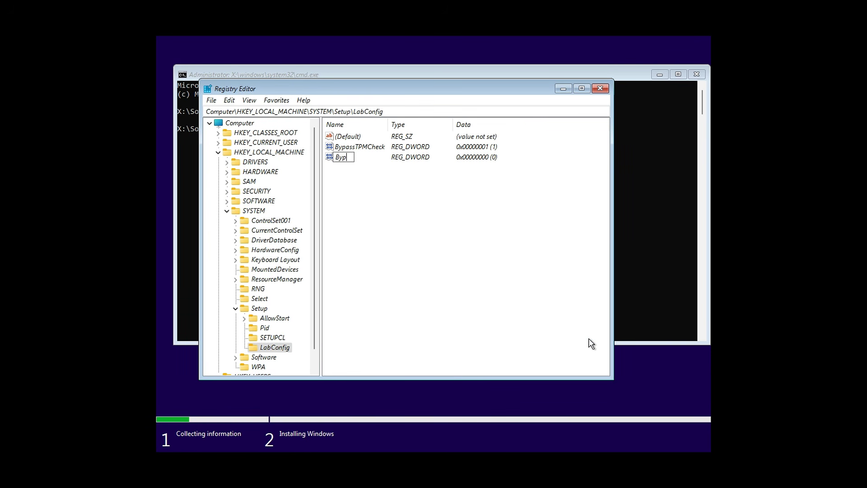
{"action": "type", "text": "assRAMCheck"}
{"action": "key", "text": "Return"}
{"action": "key", "text": "Return"}
{"action": "type", "text": "1"}
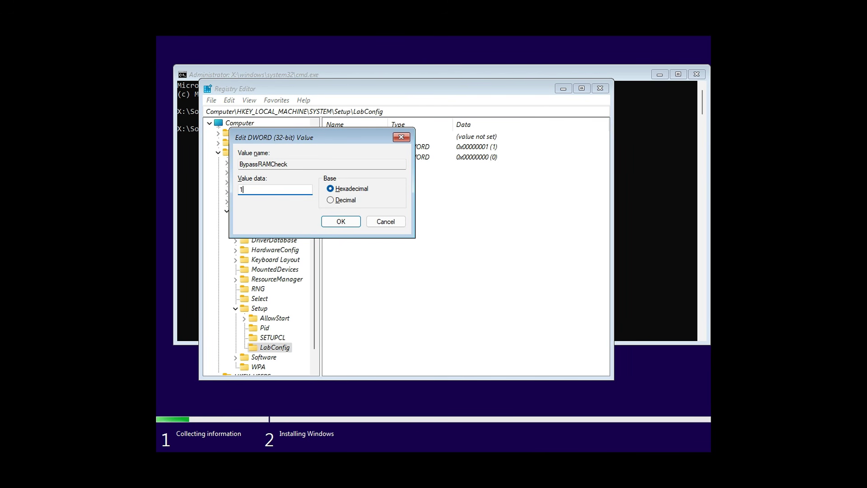
{"action": "key", "text": "Return"}
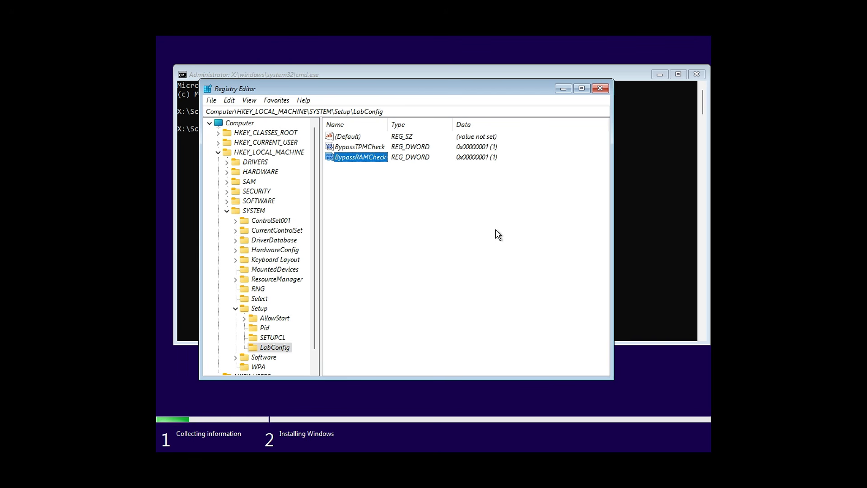
Step: Add a DWORD (32-bit) value named BypassSecurebootCheck to the LabConfig key and set its data to 1
{"action": "right_click", "coordinate": [496, 231]}
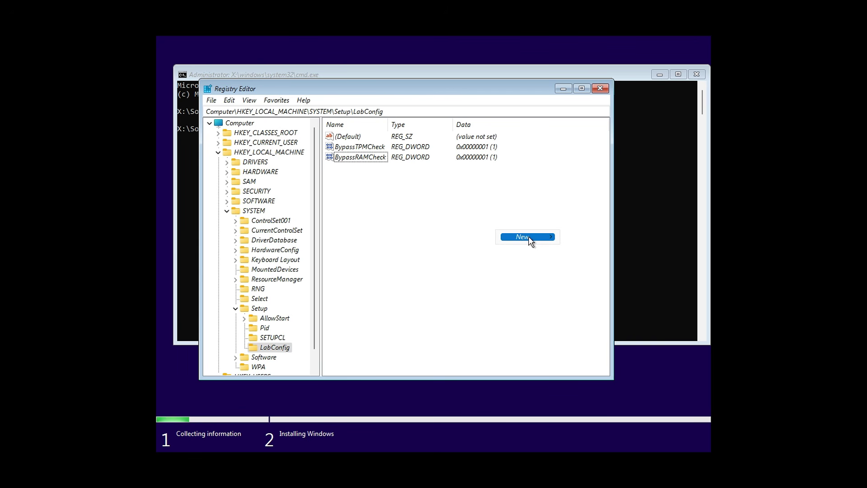
{"action": "mouse_move", "coordinate": [531, 239]}
{"action": "left_click", "coordinate": [606, 277]}
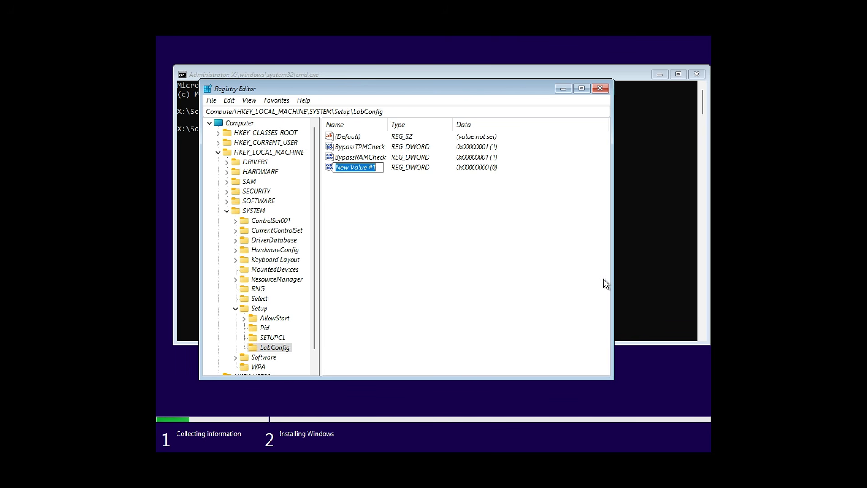
{"action": "key", "text": "BackSpace"}
{"action": "type", "text": "Byp"}
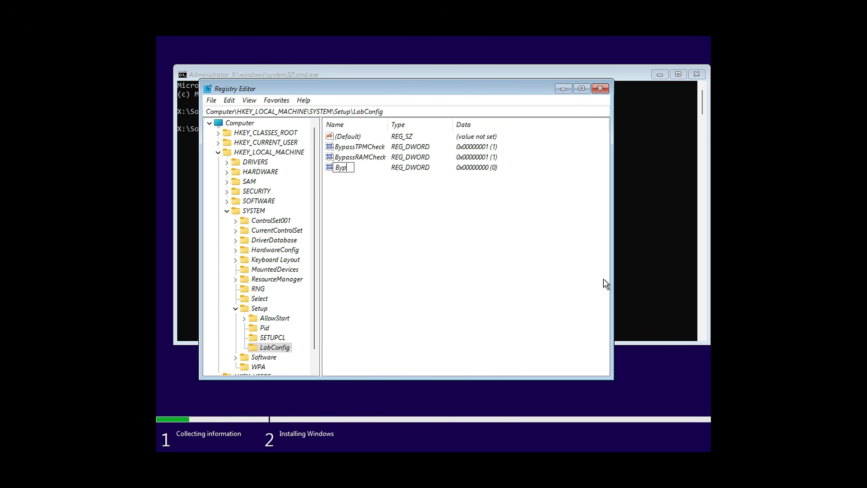
{"action": "type", "text": "assSecurebootC"}
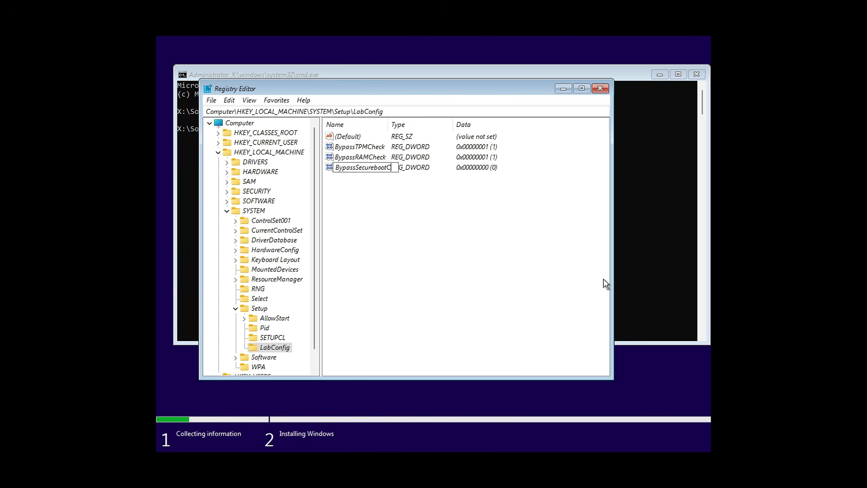
{"action": "type", "text": "heck"}
{"action": "key", "text": "Return"}
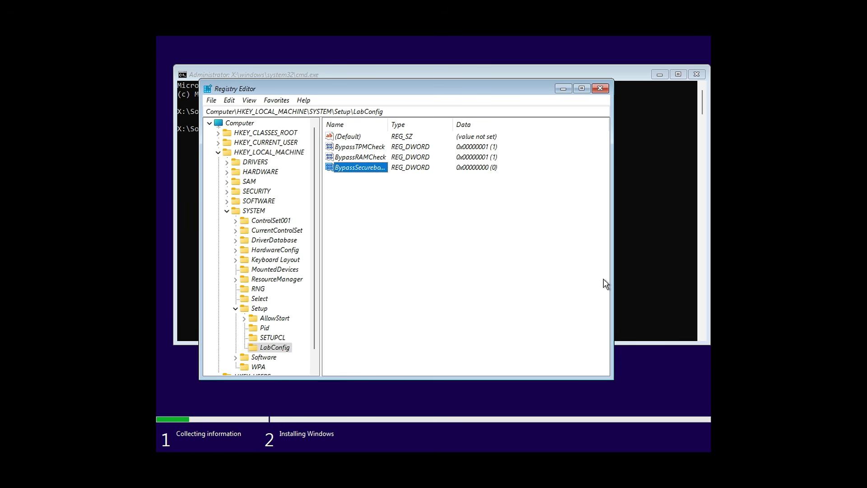
{"action": "key", "text": "Return"}
{"action": "type", "text": "1"}
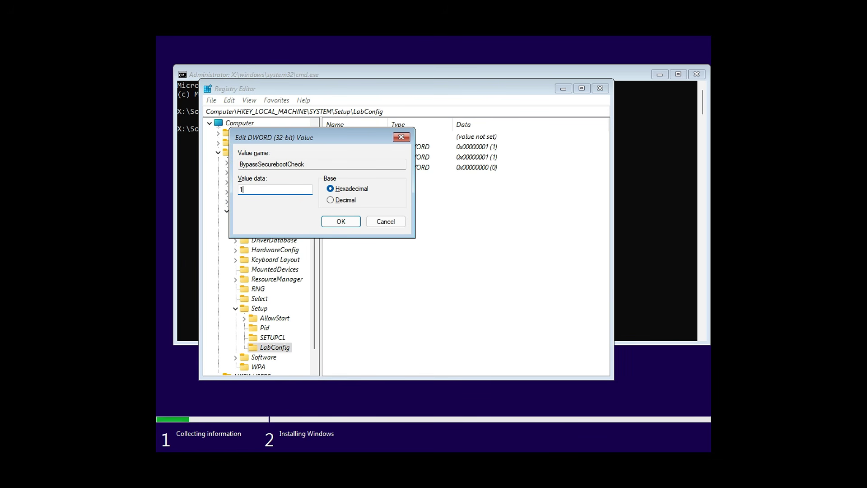
{"action": "key", "text": "Return"}
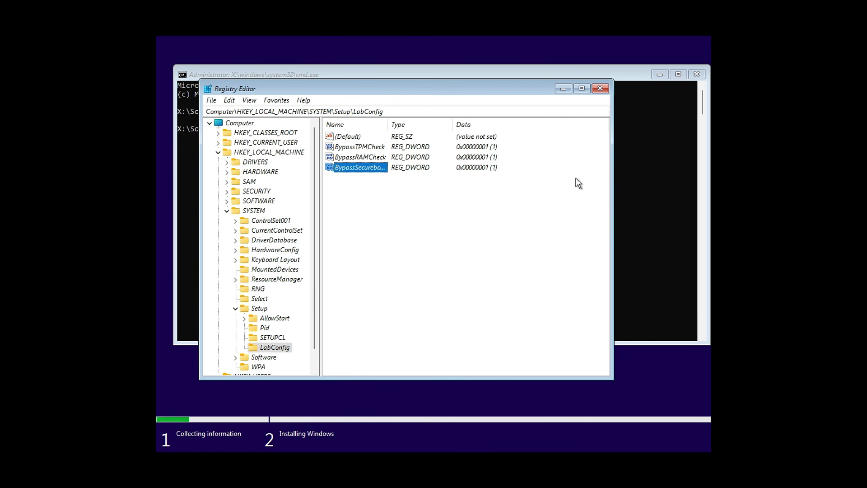
Step: Close Registry Editor and exit the command prompt to return to Windows Setup
{"action": "left_click", "coordinate": [600, 88]}
{"action": "type", "text": "exit"}
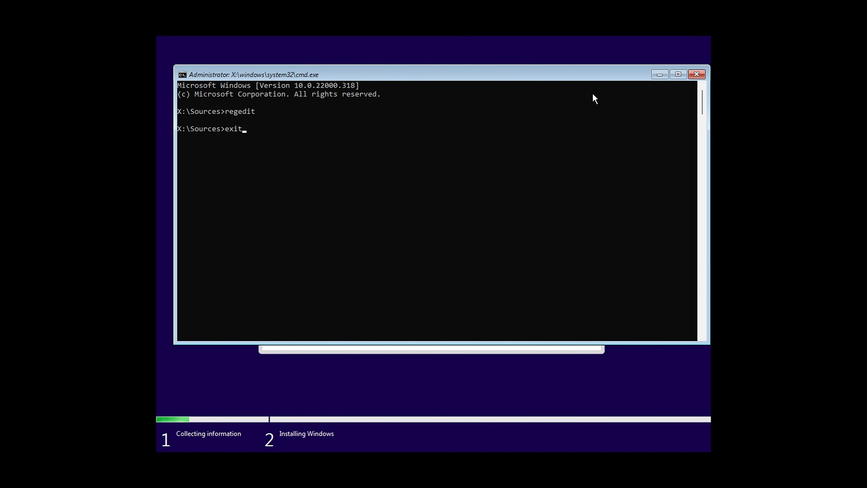
{"action": "key", "text": "Return"}
Step: Continue through Windows Setup and start a Custom: Install Windows only (advanced) installation
{"action": "left_click", "coordinate": [573, 336]}
{"action": "left_click", "coordinate": [574, 337]}
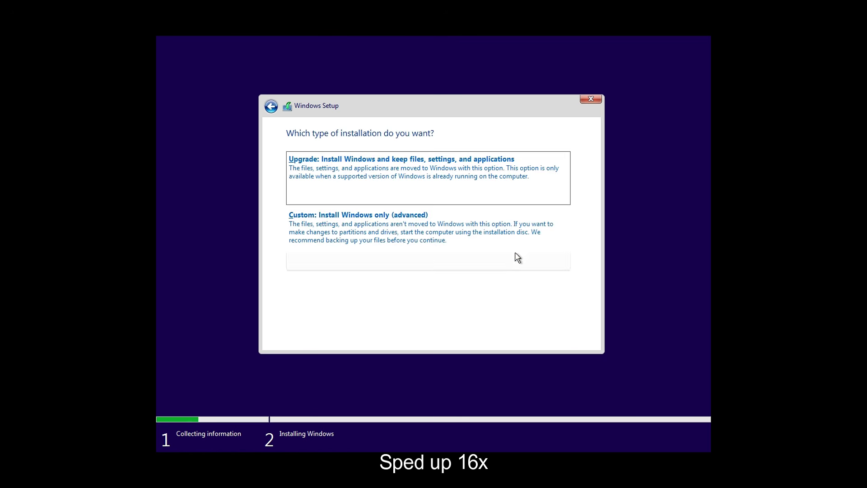
{"action": "left_click", "coordinate": [519, 257]}
{"action": "left_click", "coordinate": [566, 339]}
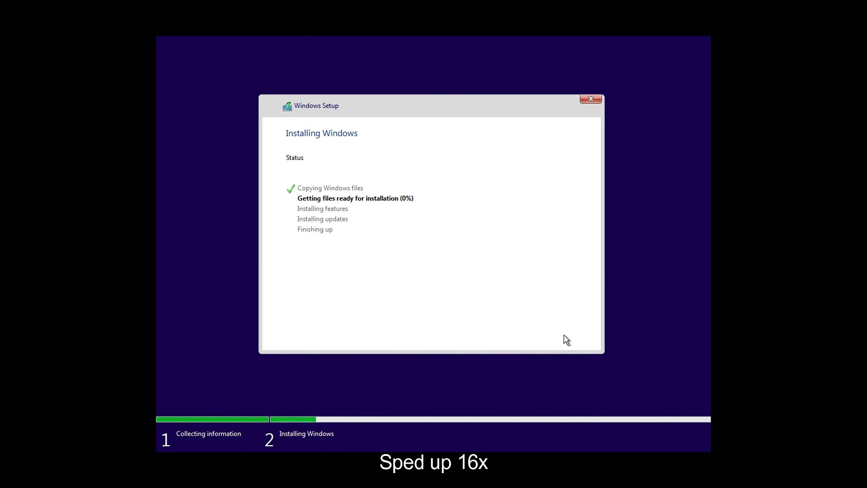
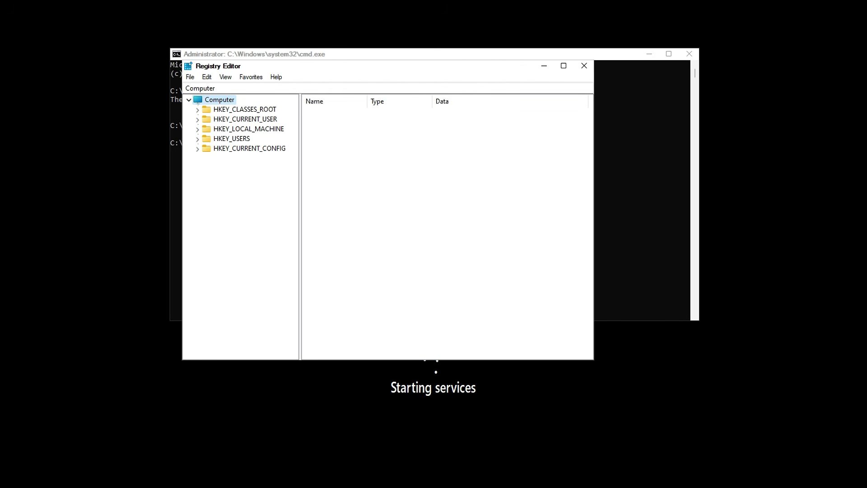
Step: Expand the HKEY_LOCAL_MACHINE\SYSTEM branch in the registry tree to reach its Setup key
{"action": "left_click", "coordinate": [197, 130]}
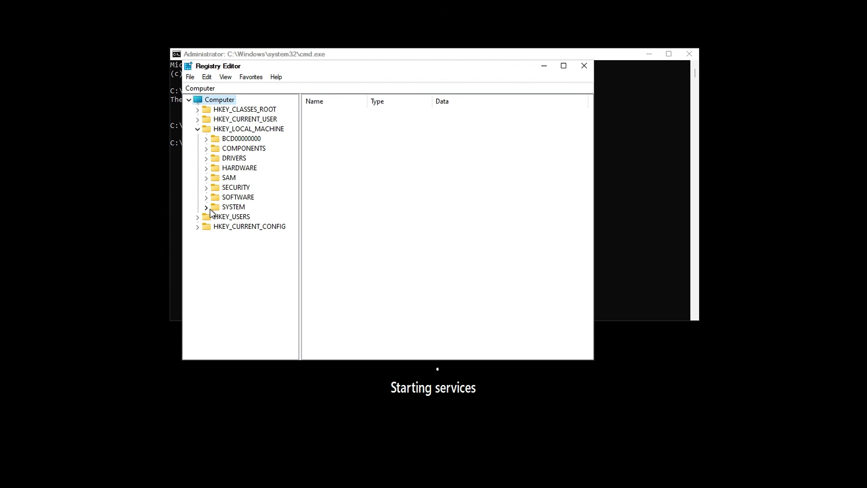
{"action": "left_click", "coordinate": [209, 208]}
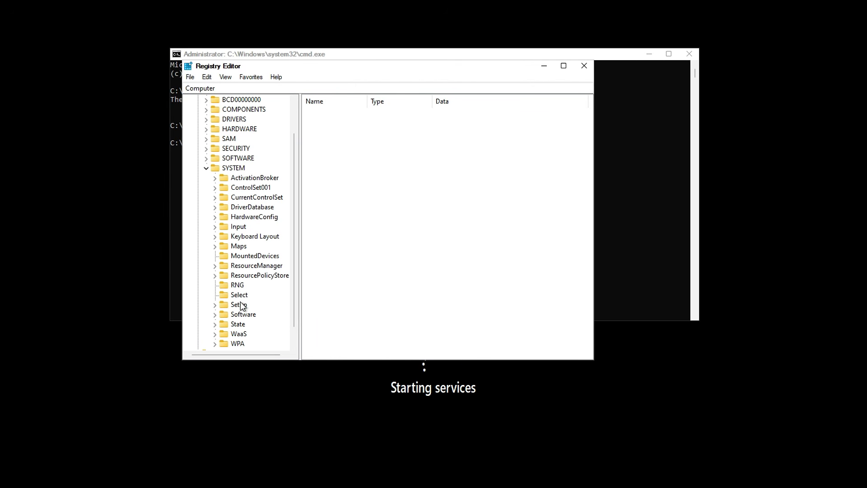
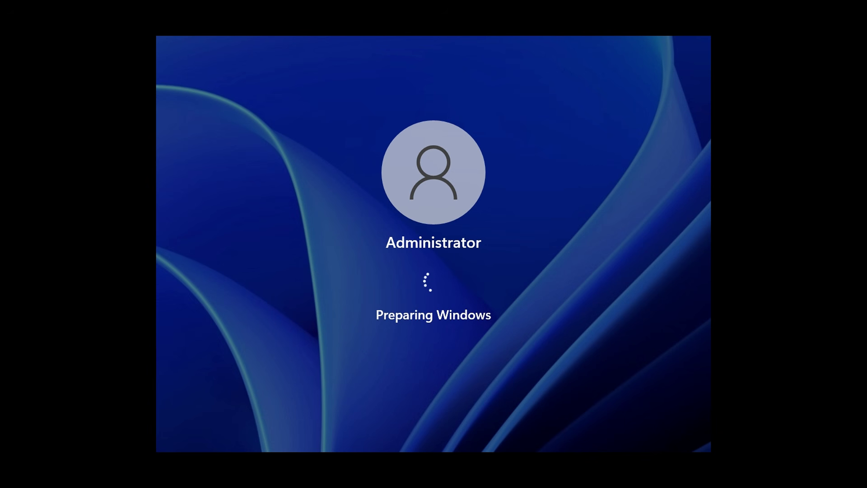
Step: Accept the device privacy settings with Tailored experiences and Advertising ID left on to finish first-time setup
{"action": "scroll", "coordinate": [498, 256], "scroll_direction": "down", "scroll_amount": 10}
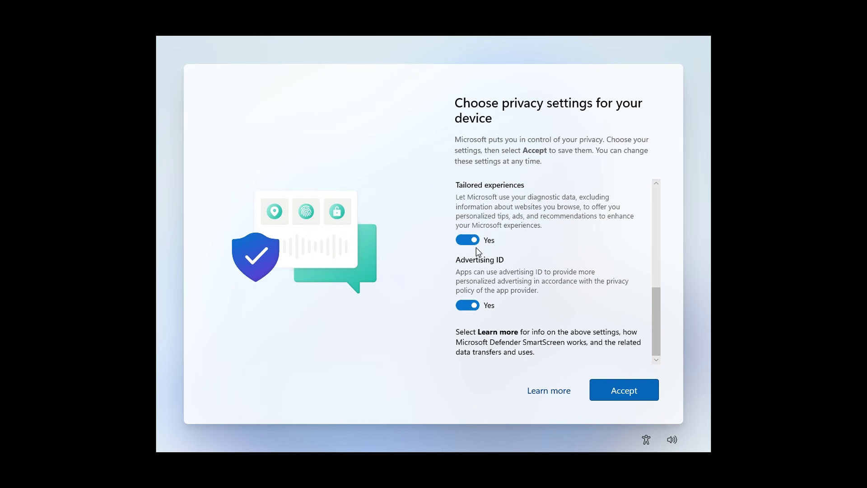
{"action": "left_click", "coordinate": [650, 394]}
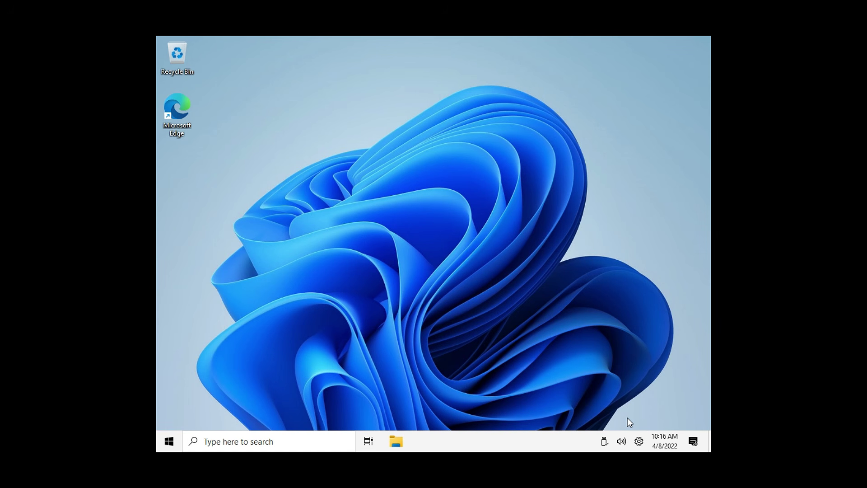
Step: Release input from the guest and start Install VMware Tools for the Windows 11 virtual machine
{"action": "left_click_drag", "start_coordinate": [569, 324], "coordinate": [460, 234]}
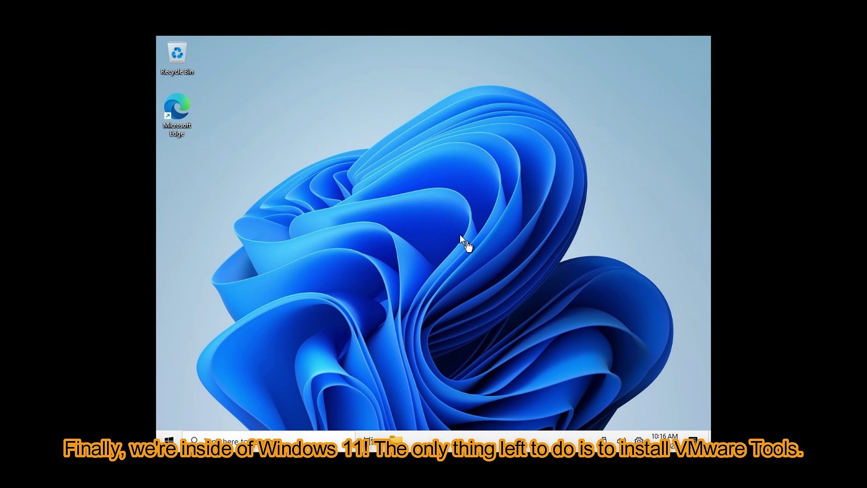
{"action": "key", "text": "ctrl+alt"}
{"action": "mouse_move", "coordinate": [302, 11]}
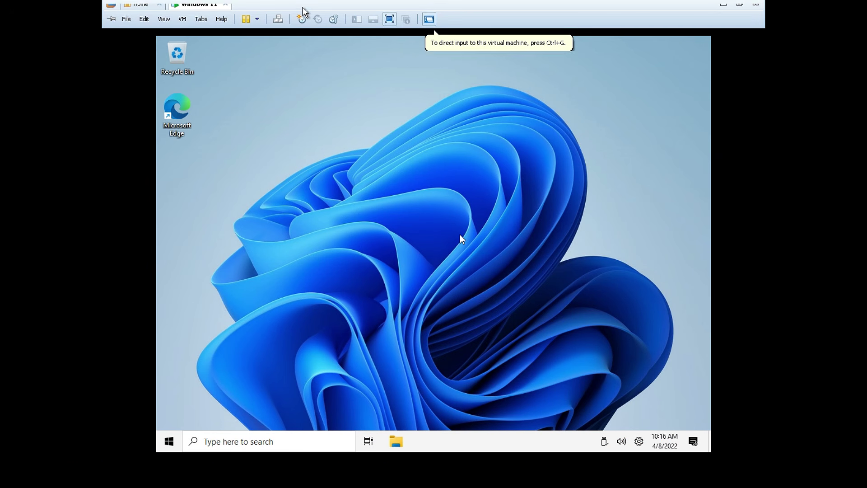
{"action": "left_click", "coordinate": [183, 24]}
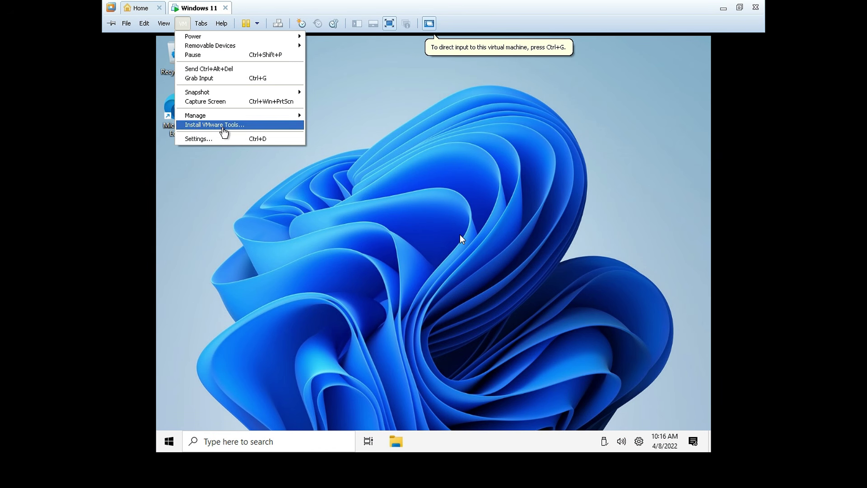
{"action": "left_click", "coordinate": [223, 125]}
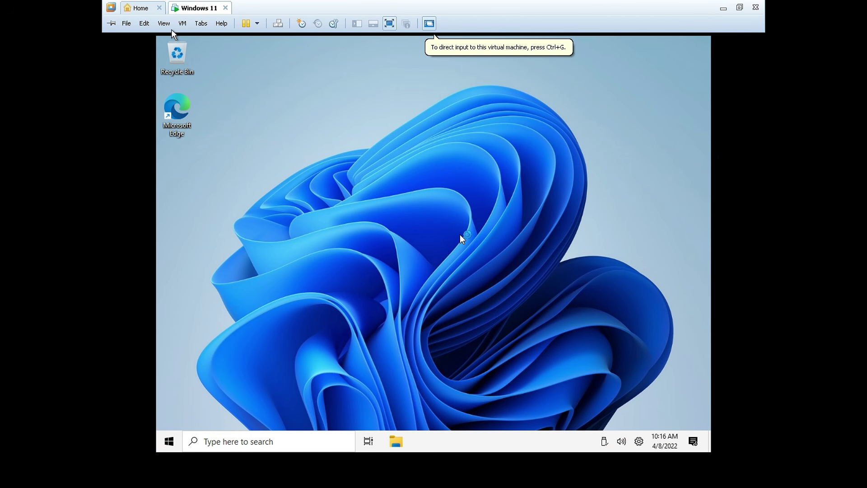
{"action": "left_click", "coordinate": [171, 27]}
{"action": "left_click", "coordinate": [186, 46]}
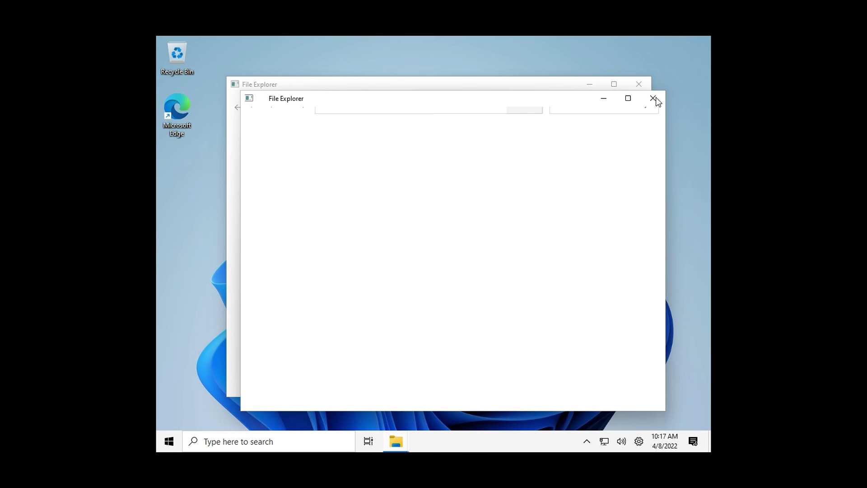
Step: Close the extra File Explorer window and open the VMware Tools DVD drive (D:) from This PC
{"action": "left_click", "coordinate": [653, 98]}
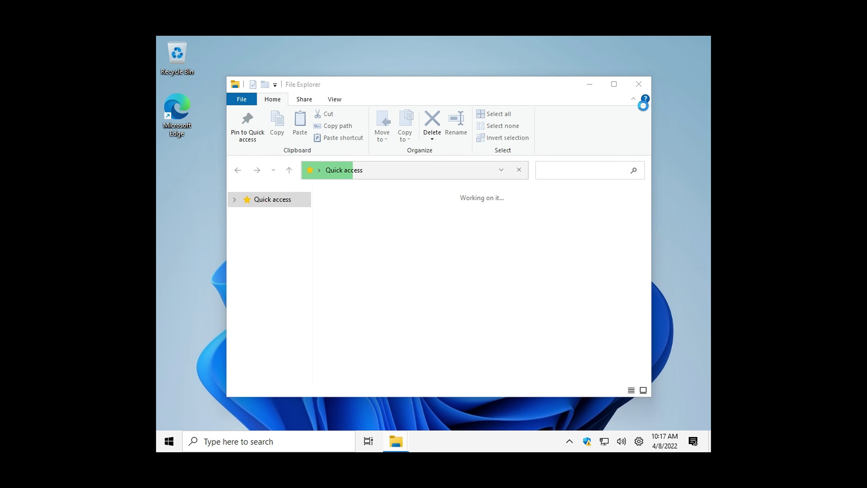
{"action": "left_click", "coordinate": [254, 293]}
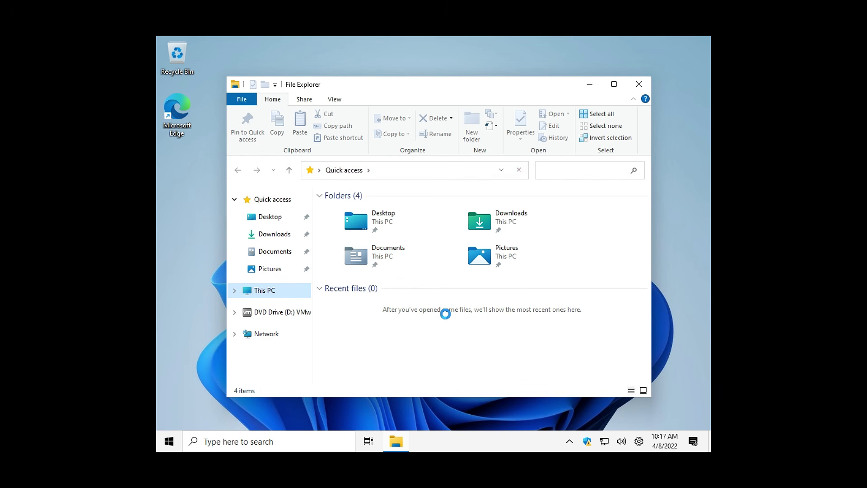
{"action": "left_click", "coordinate": [425, 354]}
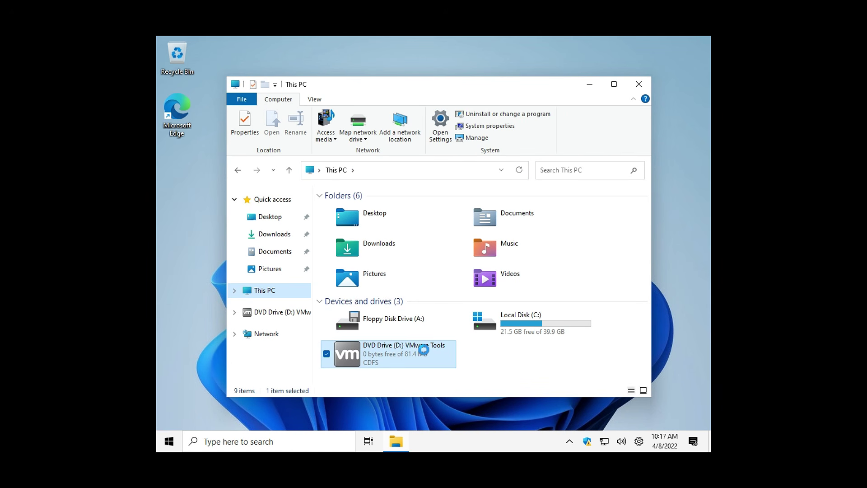
{"action": "right_click", "coordinate": [425, 350]}
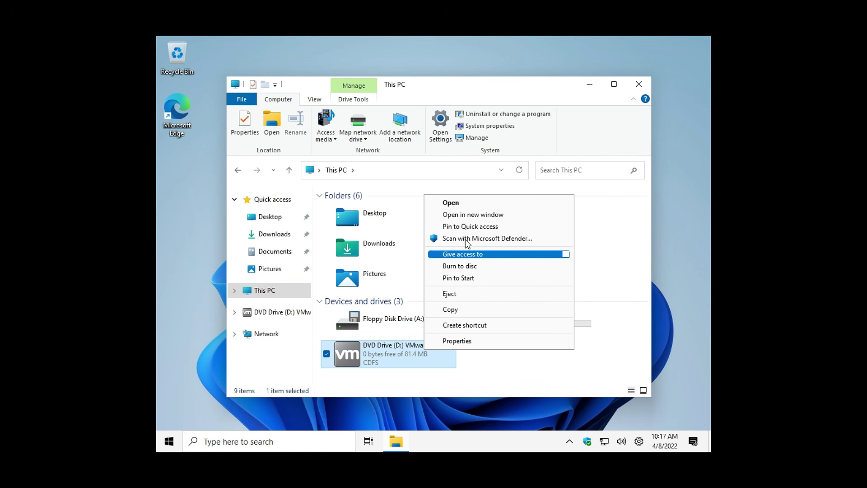
{"action": "left_click", "coordinate": [464, 207]}
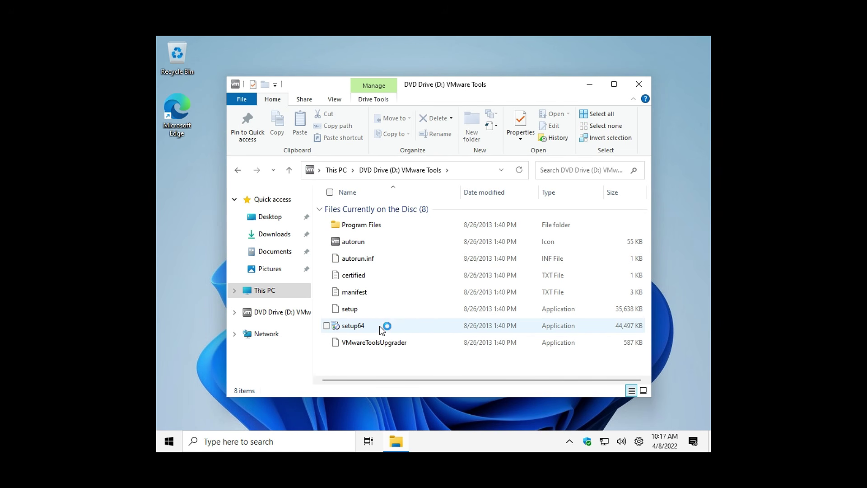
Step: Set setup64 to run in compatibility mode for Windows 8 and apply the change in its properties
{"action": "left_click", "coordinate": [361, 325]}
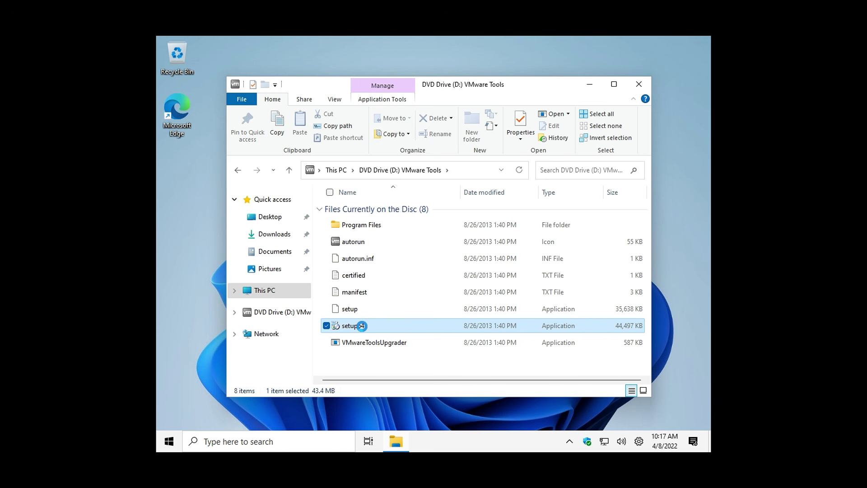
{"action": "right_click", "coordinate": [362, 326]}
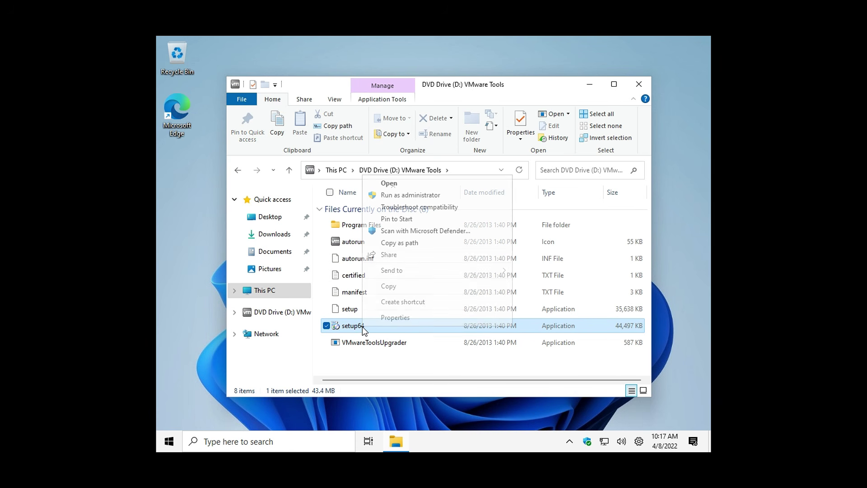
{"action": "left_click", "coordinate": [447, 316]}
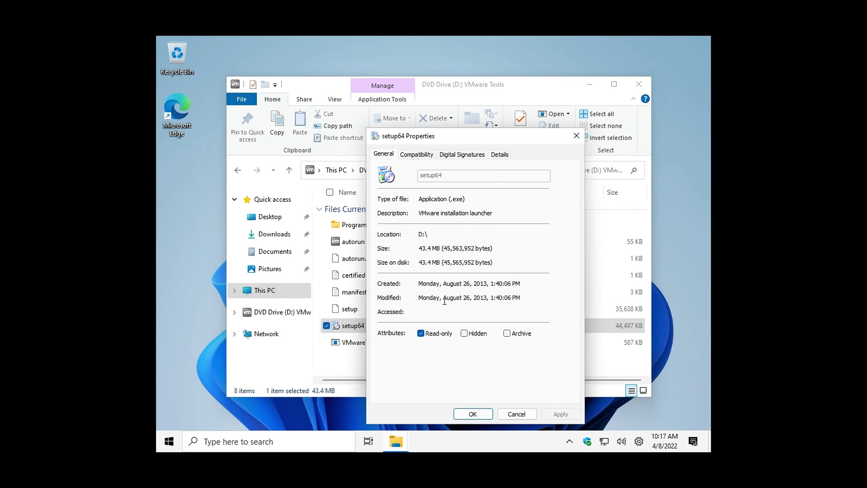
{"action": "left_click", "coordinate": [417, 155]}
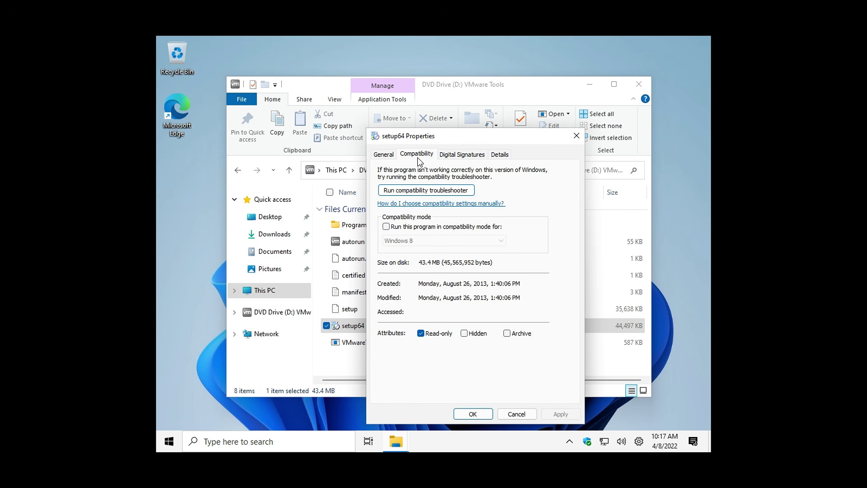
{"action": "left_click", "coordinate": [430, 227]}
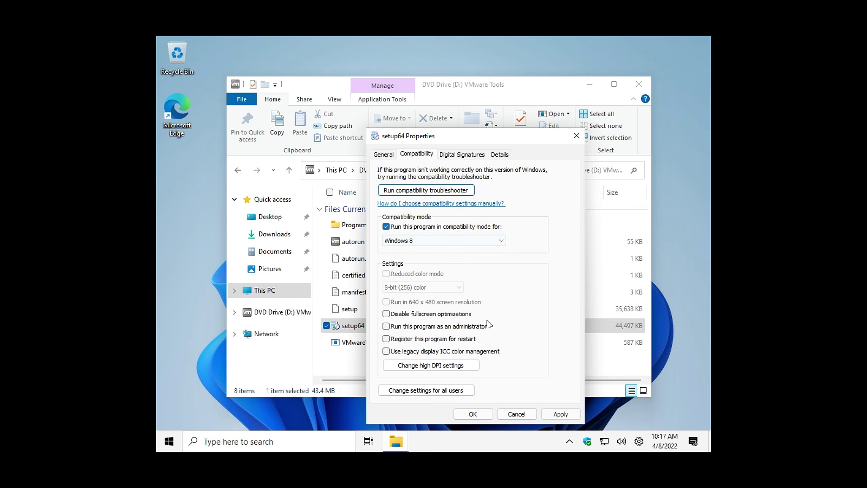
{"action": "left_click", "coordinate": [562, 415]}
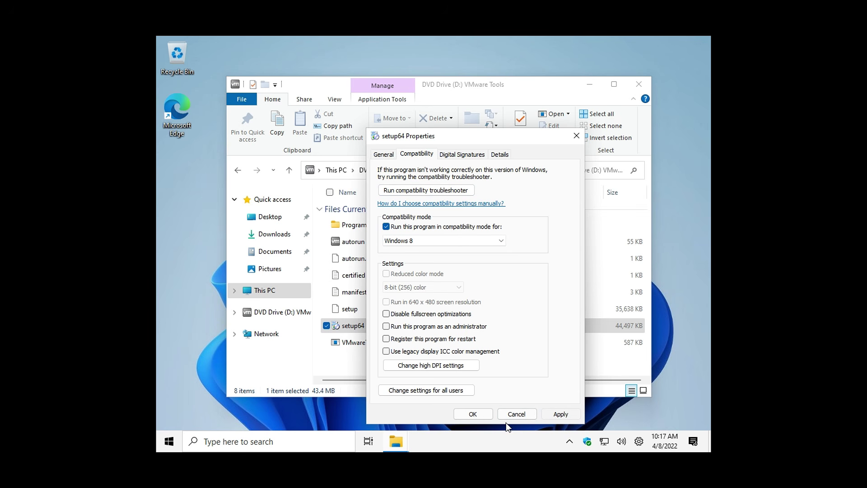
{"action": "left_click", "coordinate": [485, 415]}
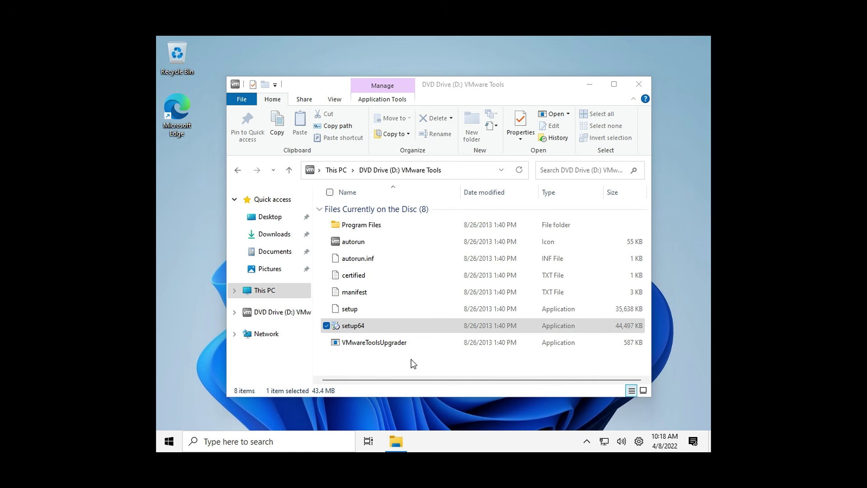
Step: Run setup64 as administrator and close the File Explorer window
{"action": "double_click", "coordinate": [373, 326]}
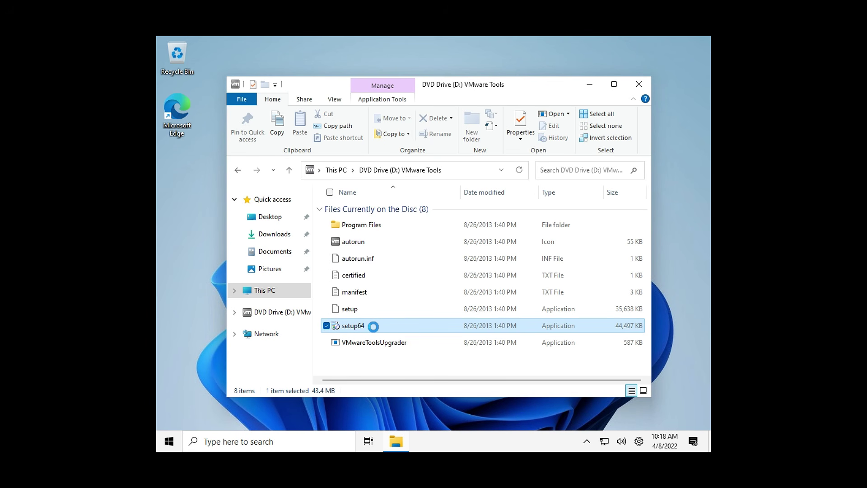
{"action": "right_click", "coordinate": [373, 327]}
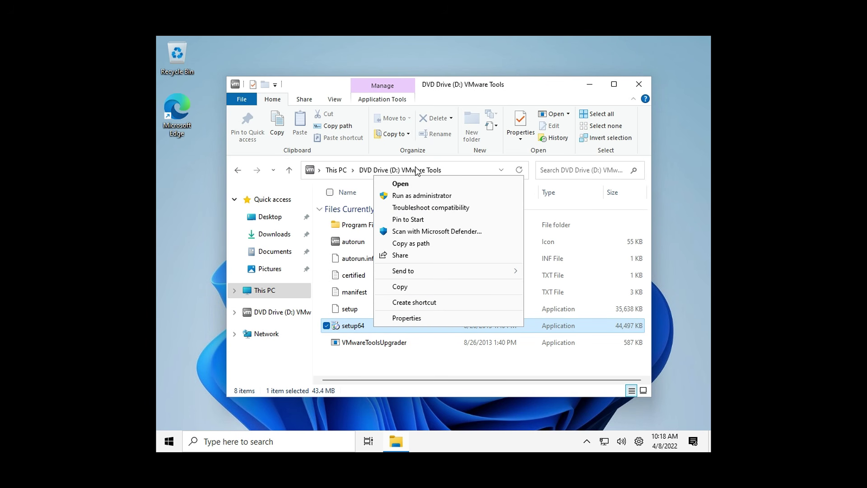
{"action": "left_click", "coordinate": [416, 195]}
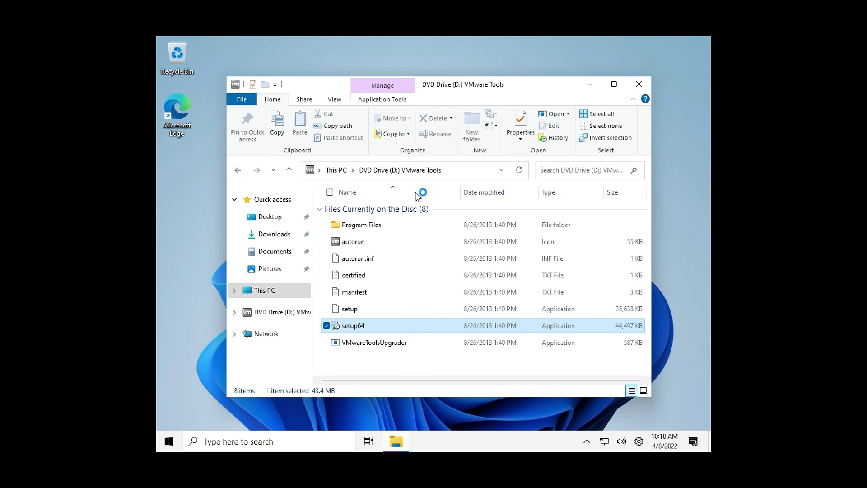
{"action": "left_click", "coordinate": [641, 83]}
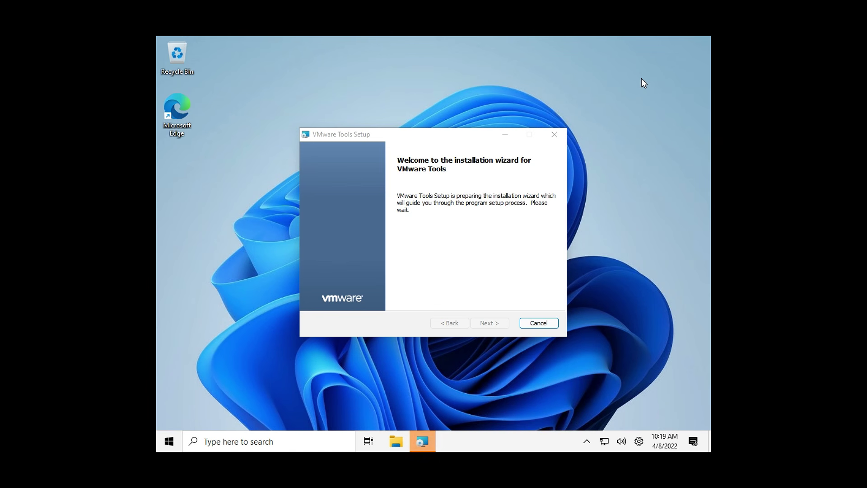
Step: Proceed through the VMware Tools Setup wizard and start the installation
{"action": "left_click", "coordinate": [482, 327]}
{"action": "left_click", "coordinate": [482, 327]}
{"action": "left_click", "coordinate": [481, 327]}
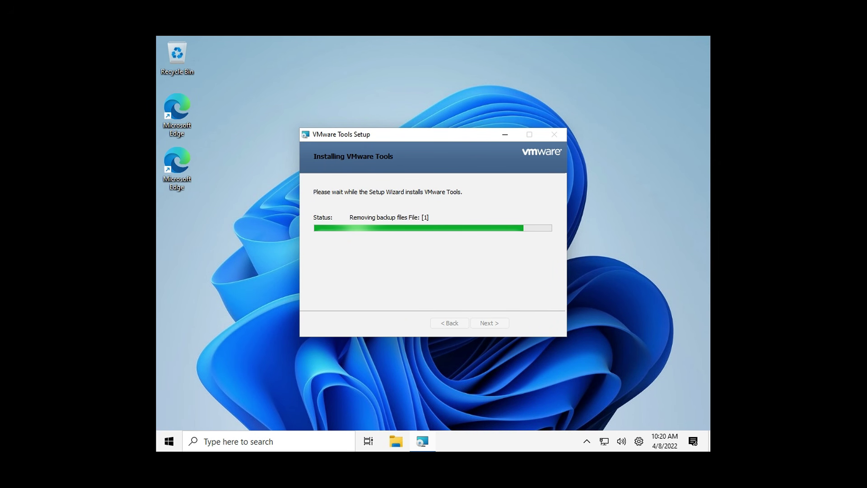
Step: Set the display resolution to 1440 × 900 in the display settings and close Settings
{"action": "right_click", "coordinate": [578, 365]}
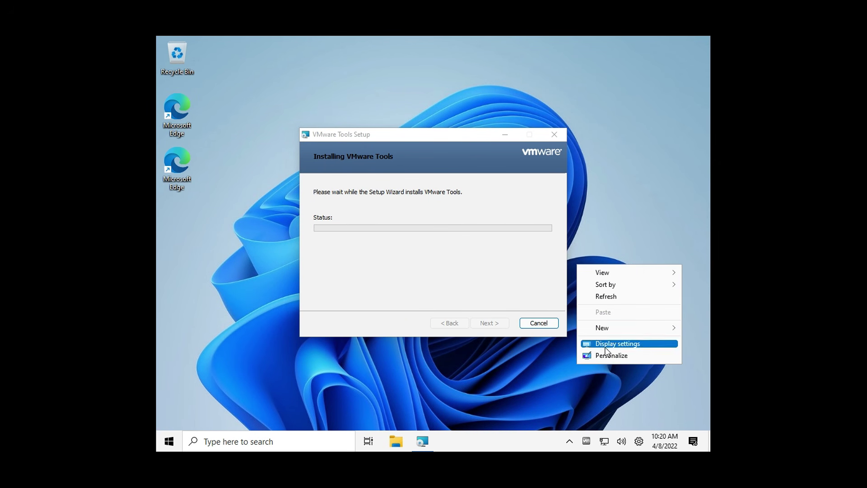
{"action": "left_click", "coordinate": [606, 346]}
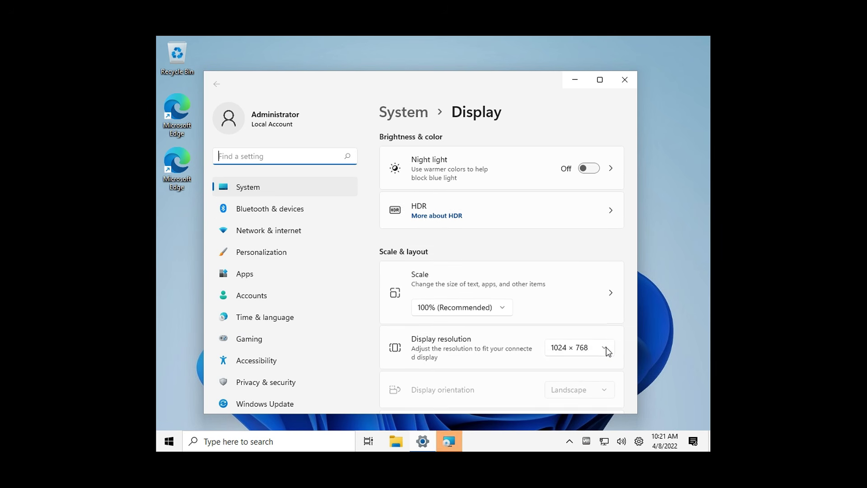
{"action": "left_click", "coordinate": [606, 347]}
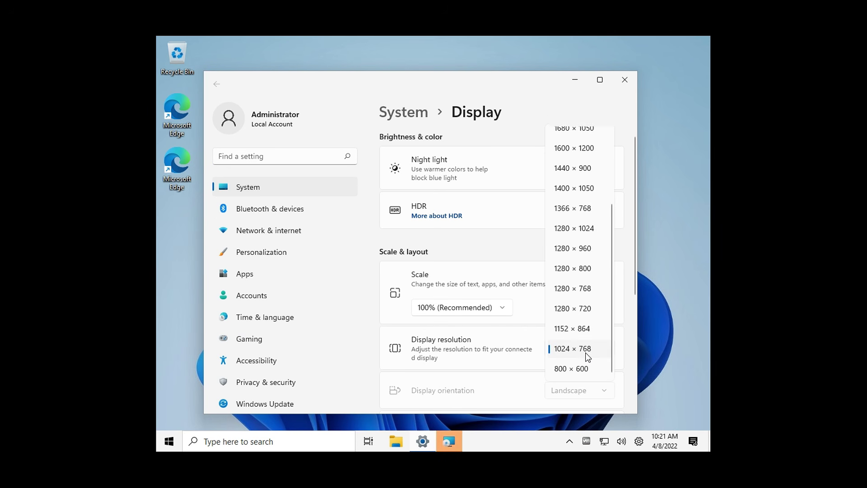
{"action": "left_click", "coordinate": [576, 172]}
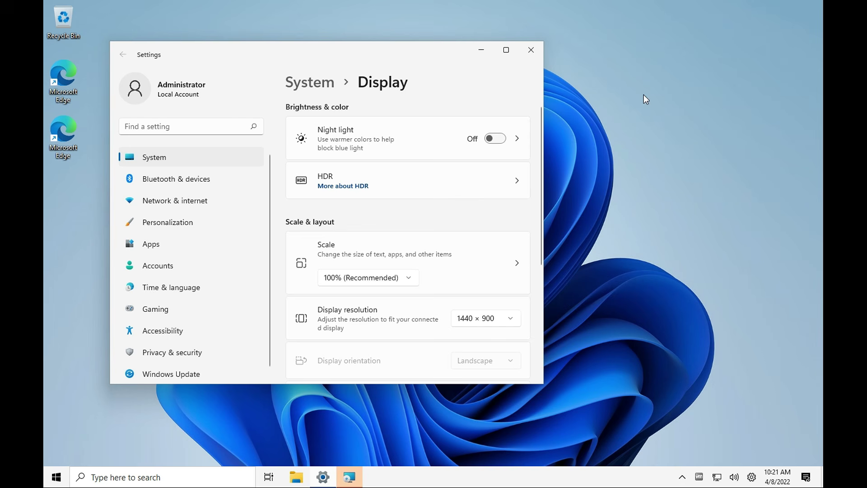
{"action": "left_click", "coordinate": [531, 50]}
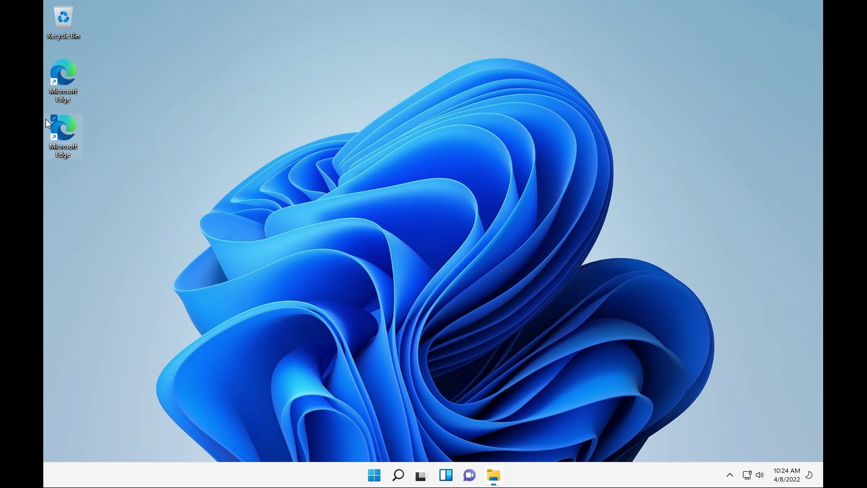
Step: Permanently delete the duplicate Microsoft Edge shortcut from the desktop
{"action": "key", "text": "Delete"}
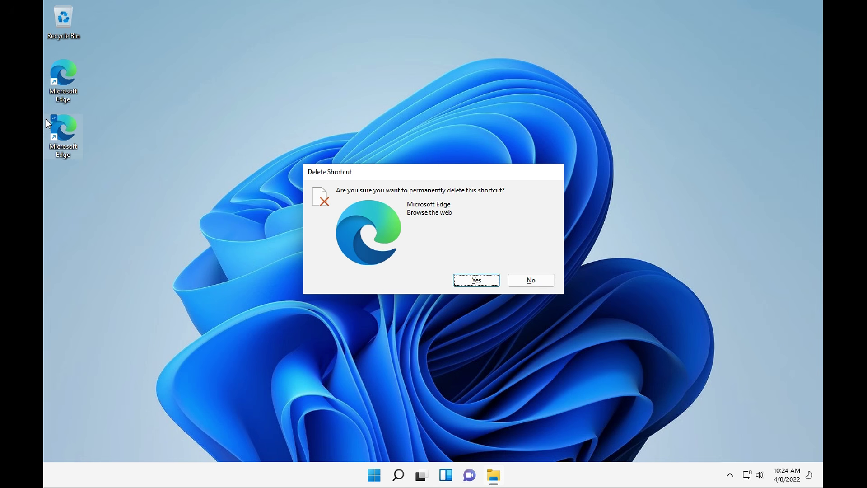
{"action": "key", "text": "Return"}
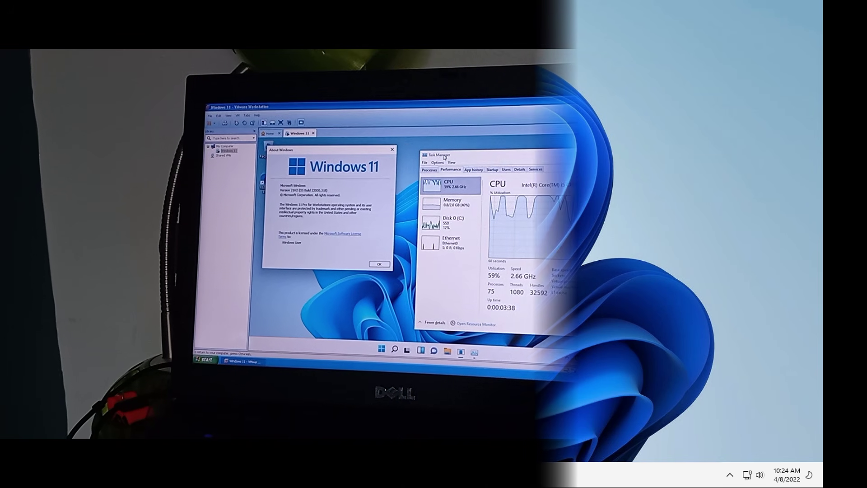